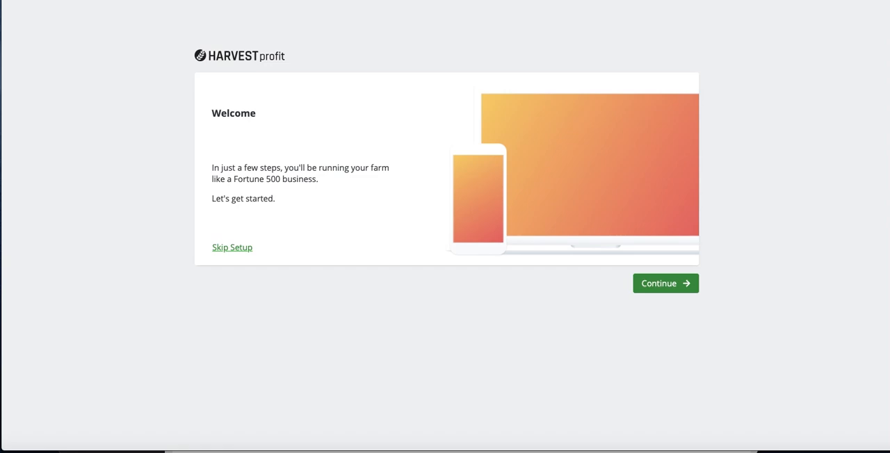
# Continue past the welcome page and the prefilled organization details, and add the first additional grower by name.
pyautogui.click(673, 285)
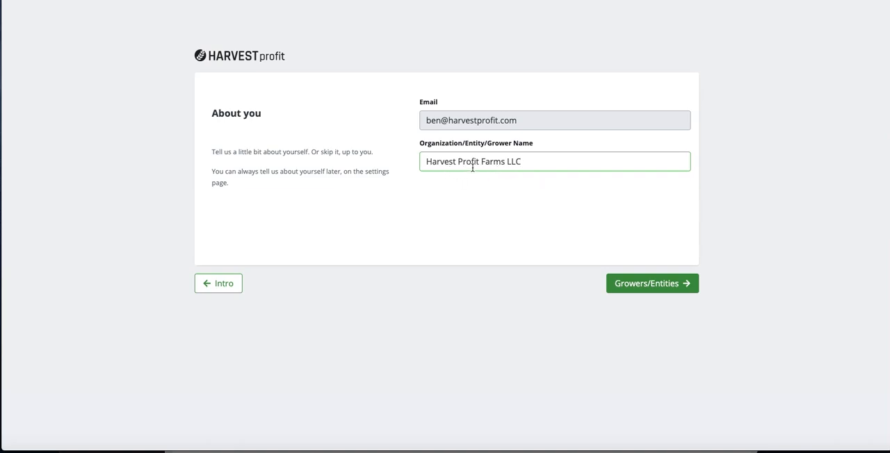
pyautogui.click(681, 290)
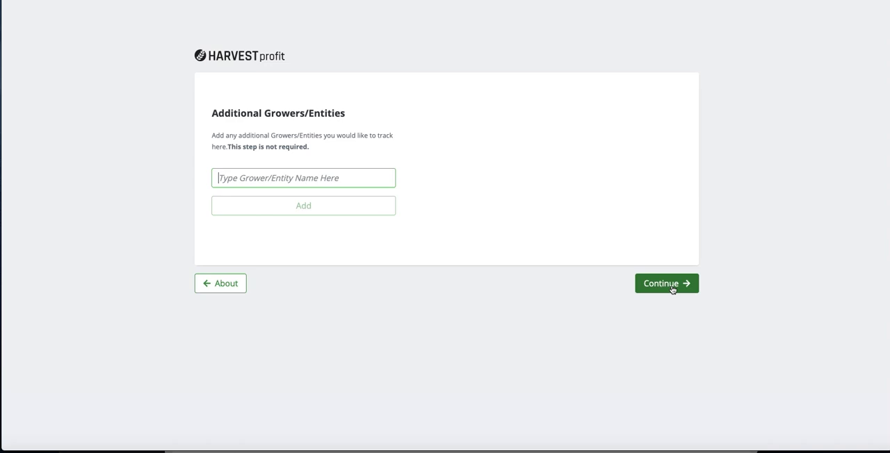
pyautogui.write('T')
pyautogui.press('BackSpace')
pyautogui.write('Jaryd')
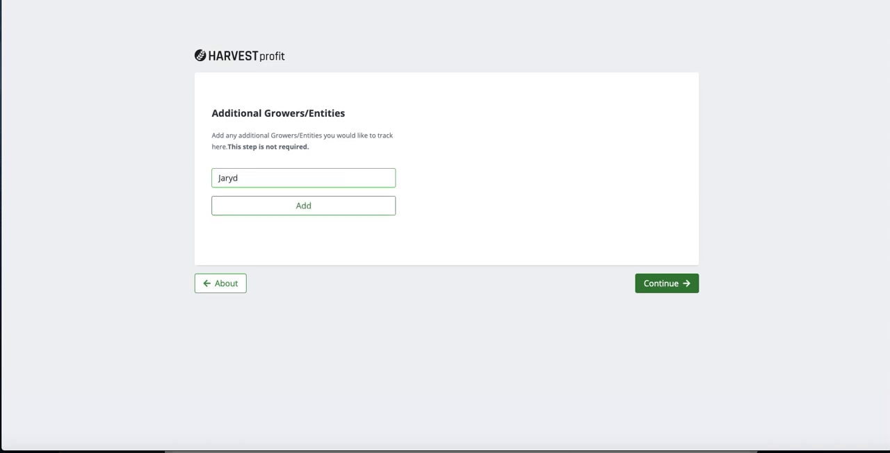
pyautogui.click(295, 210)
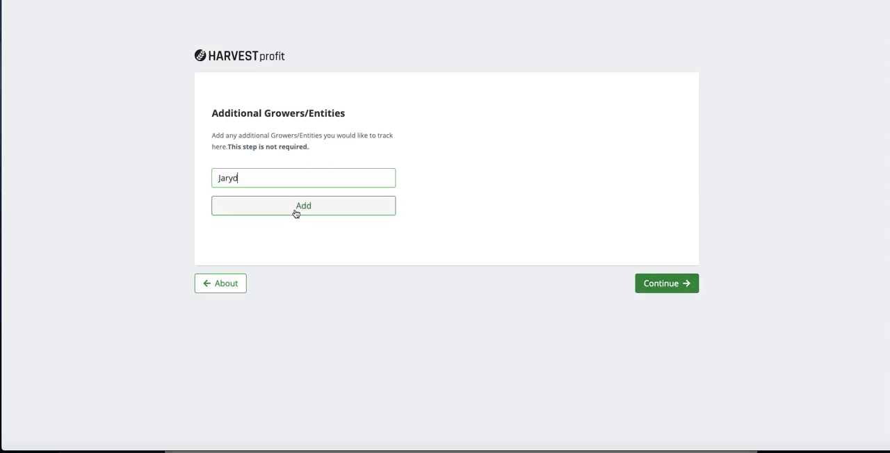
# Add a second additional grower by name and continue to the account connection stage.
pyautogui.write('Ni')
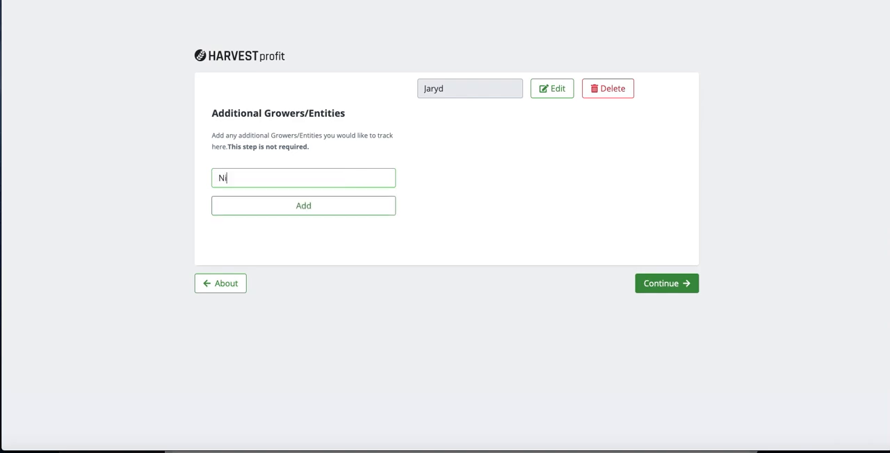
pyautogui.write('ck')
pyautogui.click(296, 205)
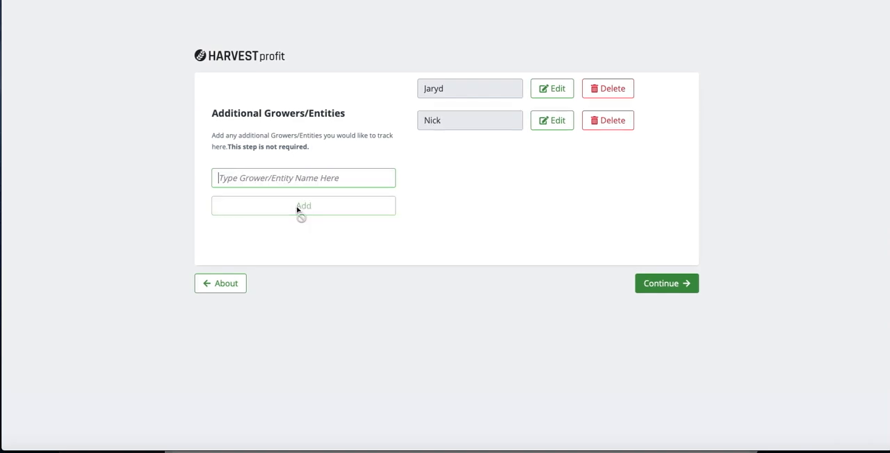
pyautogui.click(651, 287)
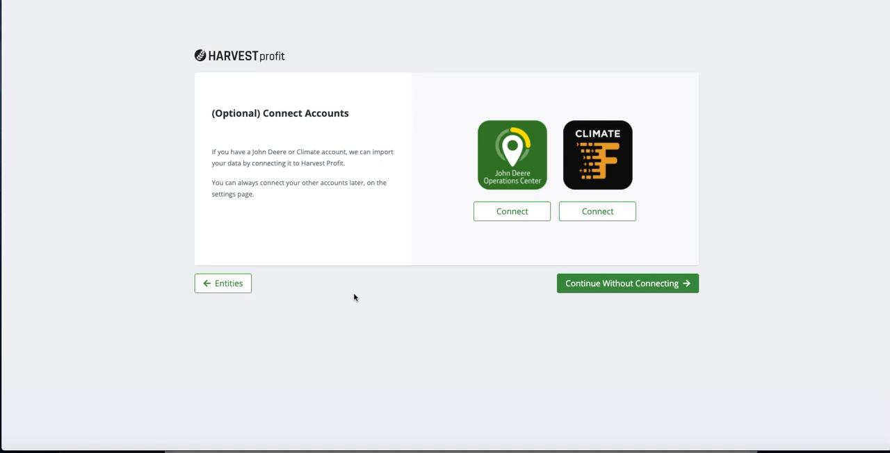
# Connect the John Deere Operations Center account, disabling the Test organization and keeping only The Harvest Profit Farm for the field import.
pyautogui.click(505, 214)
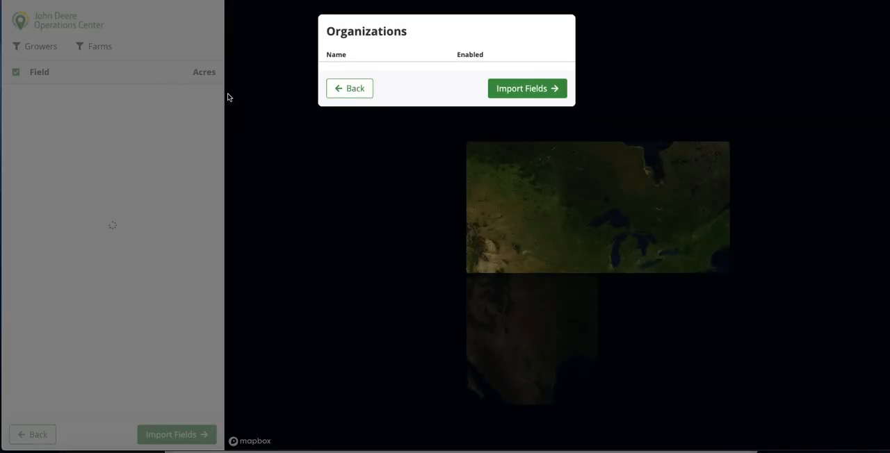
pyautogui.click(341, 91)
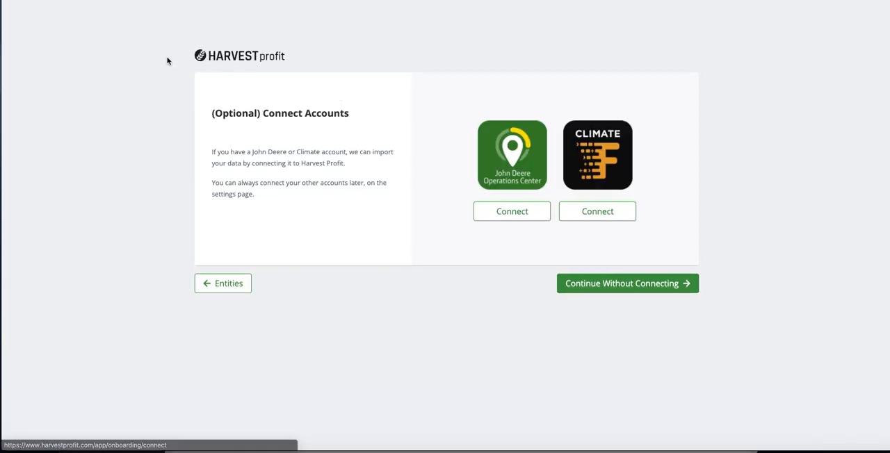
pyautogui.click(541, 218)
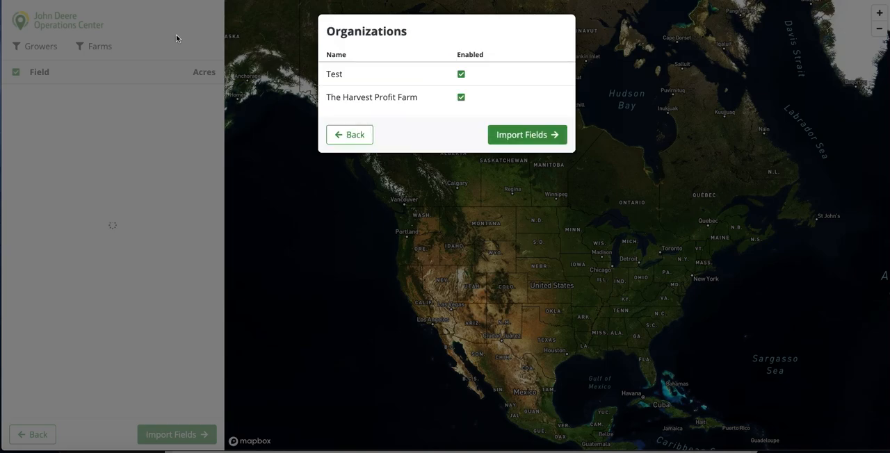
pyautogui.click(461, 73)
pyautogui.click(516, 136)
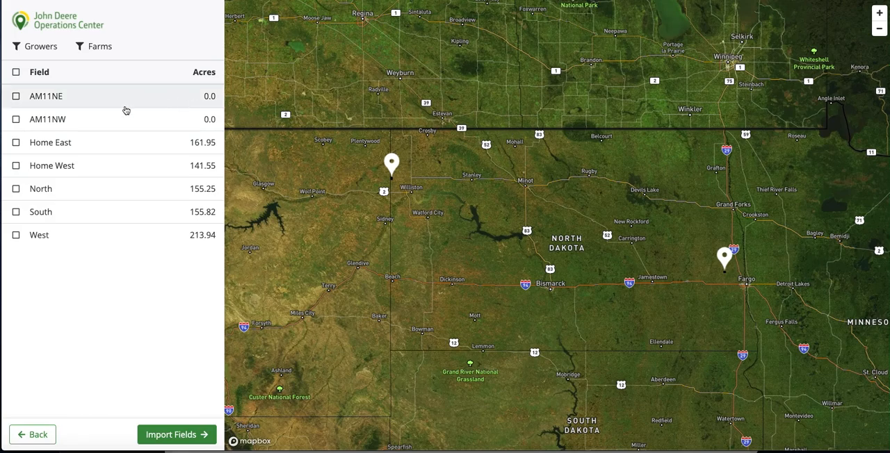
# Import the fields Home East, Home West, North, South and West, and continue to the crop setup.
pyautogui.click(15, 142)
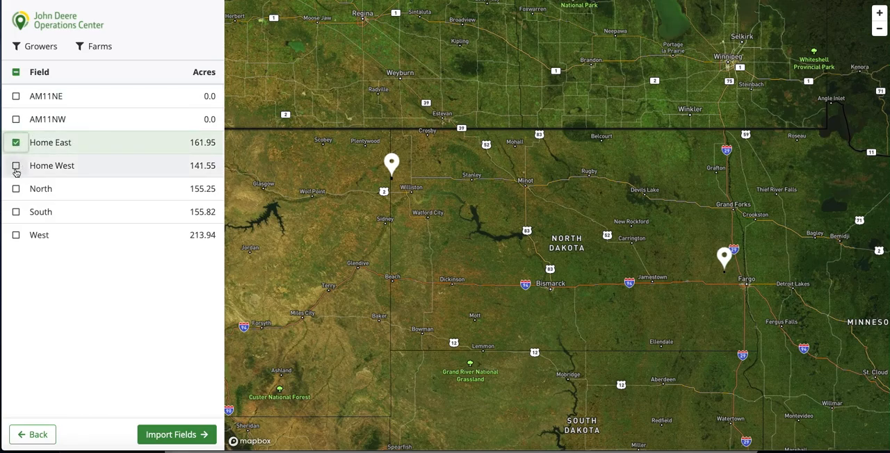
pyautogui.click(15, 166)
pyautogui.click(16, 188)
pyautogui.click(15, 212)
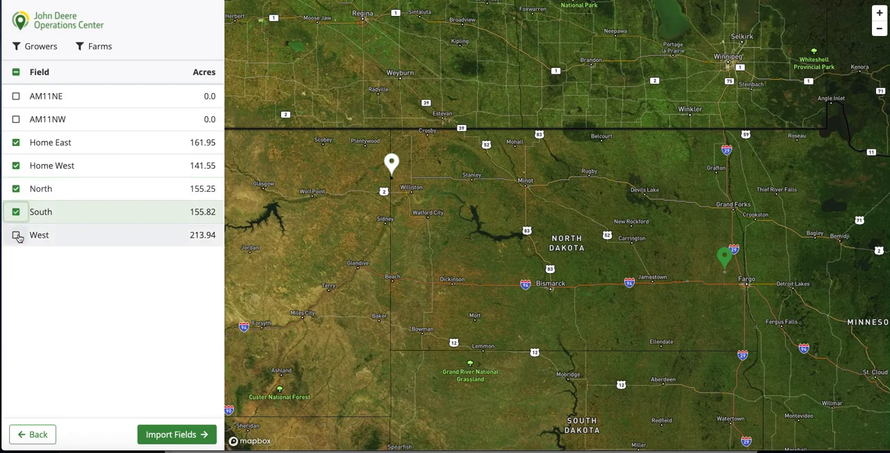
pyautogui.click(16, 235)
pyautogui.click(169, 434)
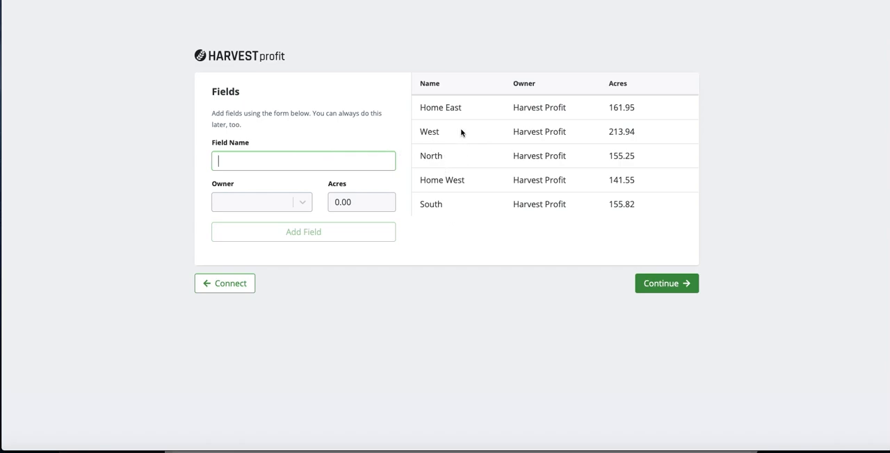
pyautogui.click(684, 289)
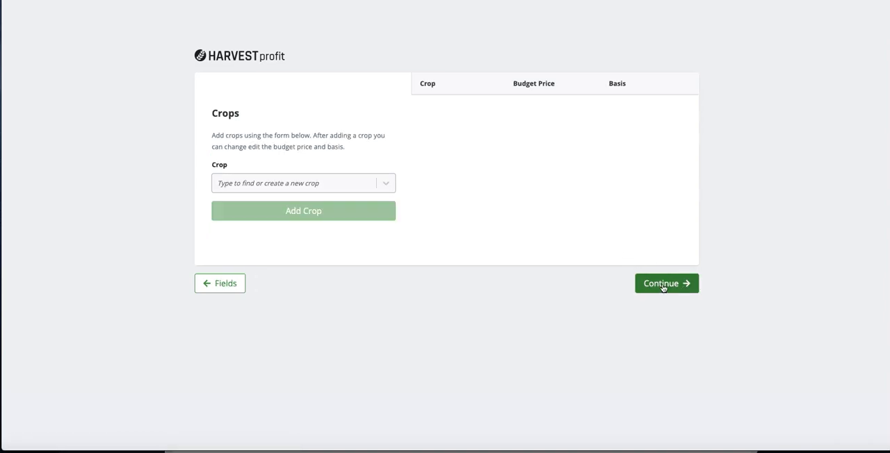
# Add Corn to the farm's crop list.
pyautogui.click(297, 186)
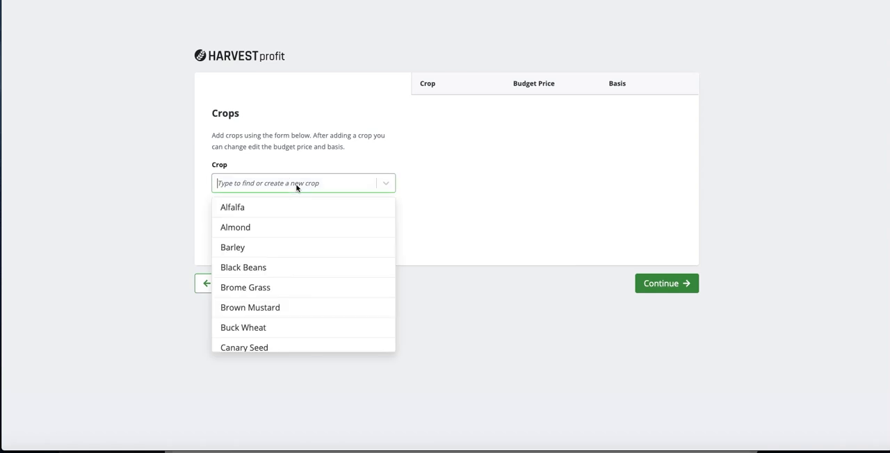
pyautogui.write('Corn')
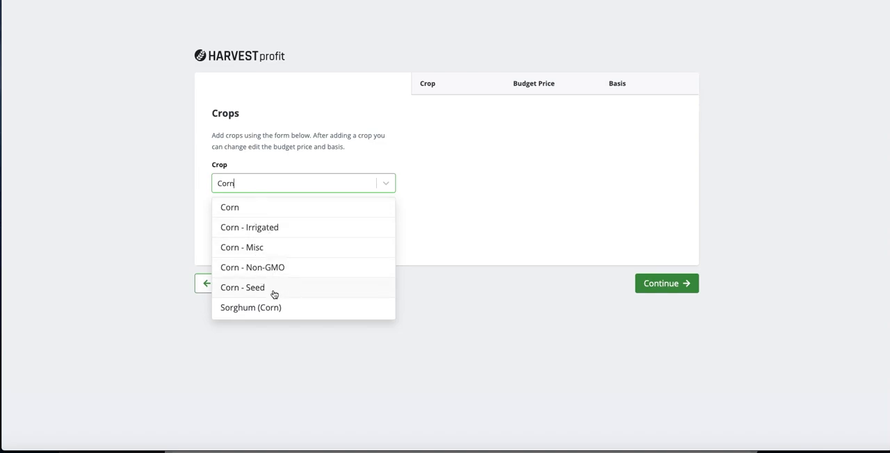
pyautogui.click(260, 209)
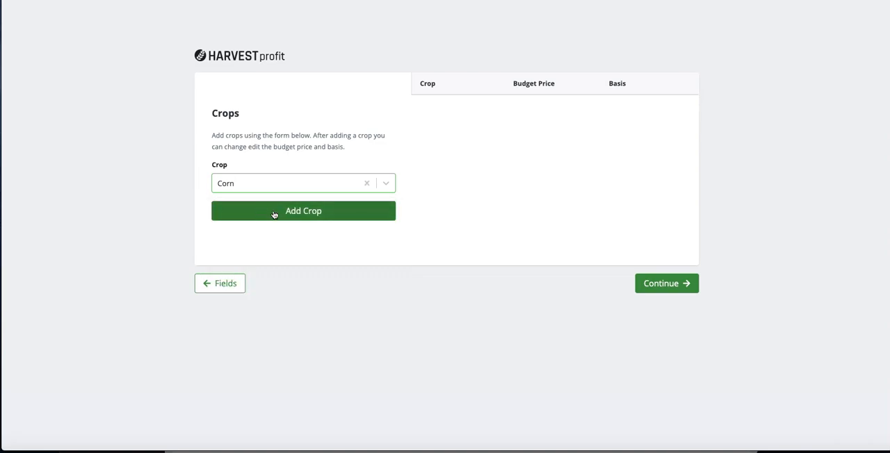
pyautogui.click(284, 209)
# Add Soybeans to the farm's crop list.
pyautogui.click(274, 182)
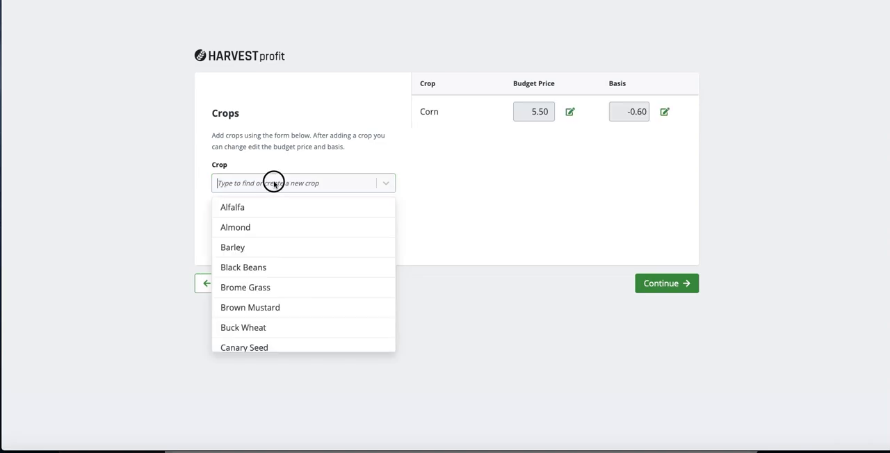
pyautogui.write('Soy')
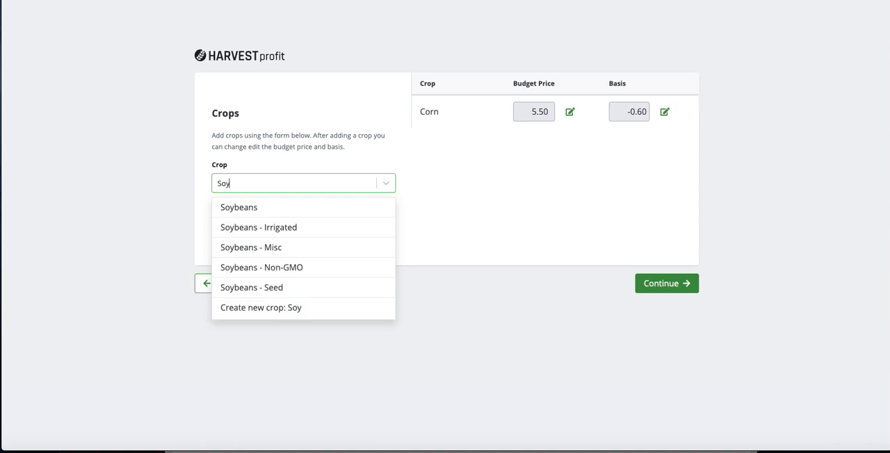
pyautogui.click(272, 207)
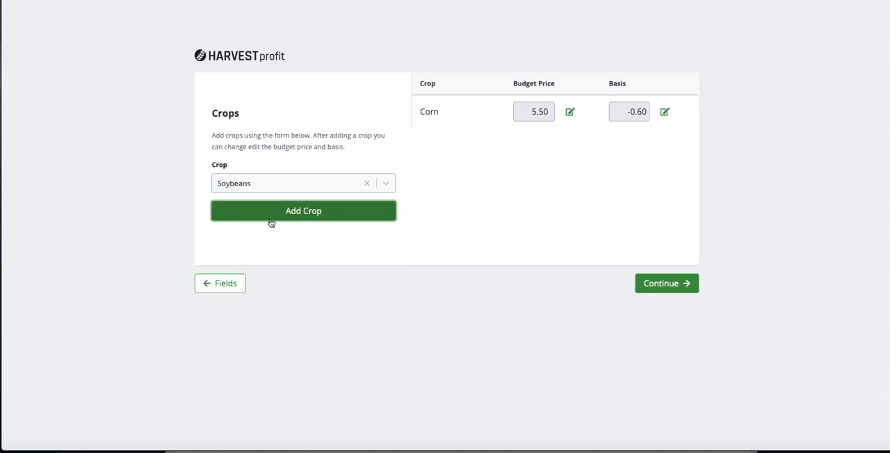
pyautogui.click(271, 221)
# Find Spring Wheat among the available crops and add it to the farm's crop list.
pyautogui.click(284, 185)
pyautogui.write('W')
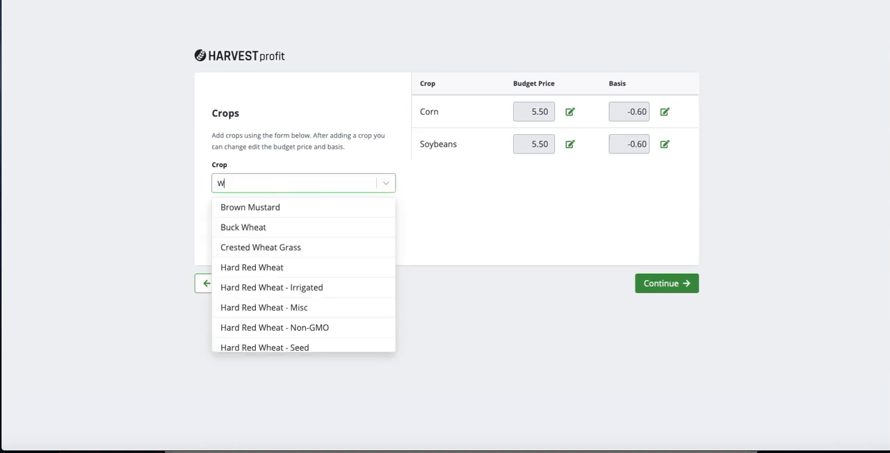
pyautogui.write('heat')
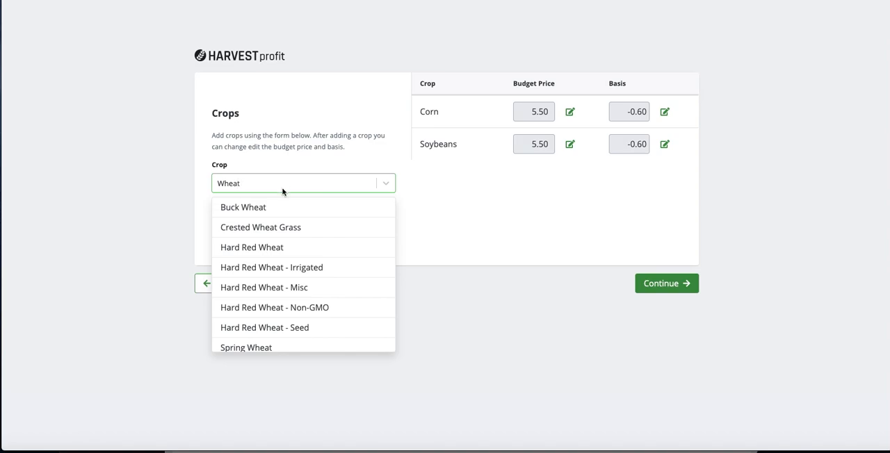
pyautogui.press('BackSpace')
pyautogui.press('BackSpace')
pyautogui.press('BackSpace')
pyautogui.press('BackSpace')
pyautogui.press('BackSpace')
pyautogui.write('Spr')
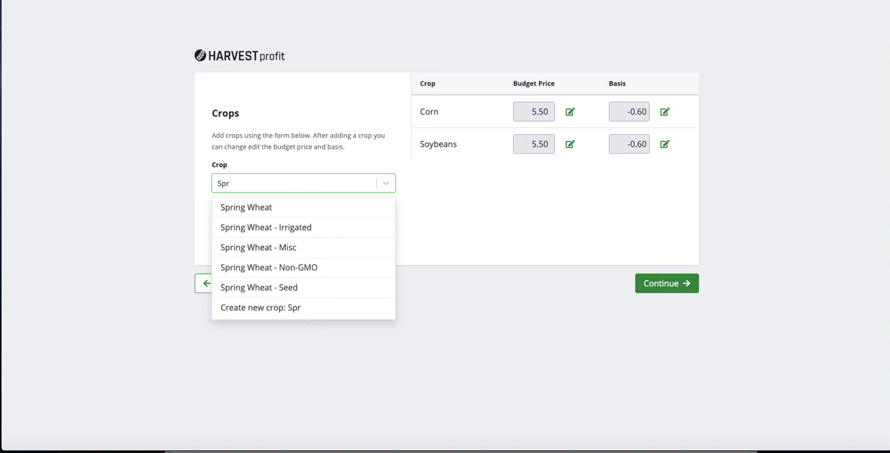
pyautogui.click(279, 209)
pyautogui.click(289, 213)
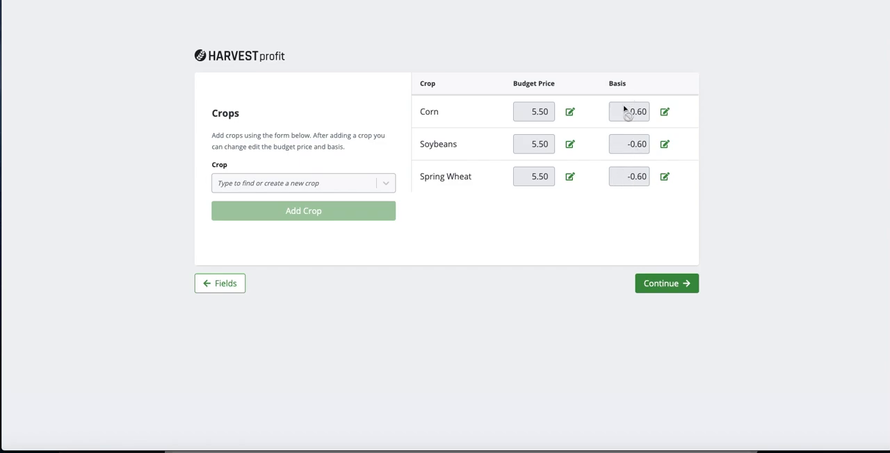
# Add Alfalfa to the crop list and continue to the final setup stage.
pyautogui.click(300, 185)
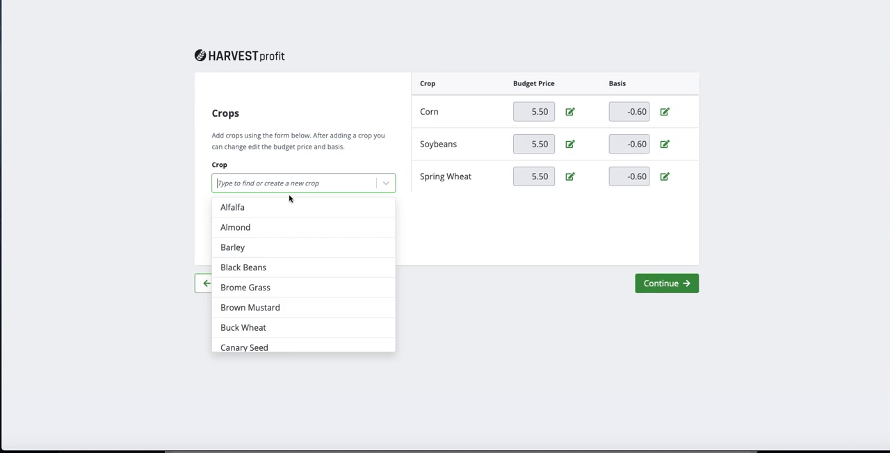
pyautogui.click(278, 207)
pyautogui.click(303, 211)
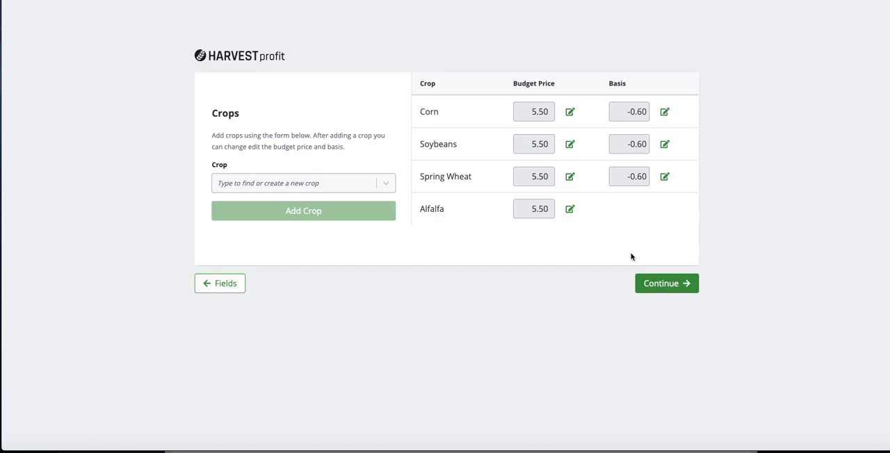
pyautogui.click(662, 284)
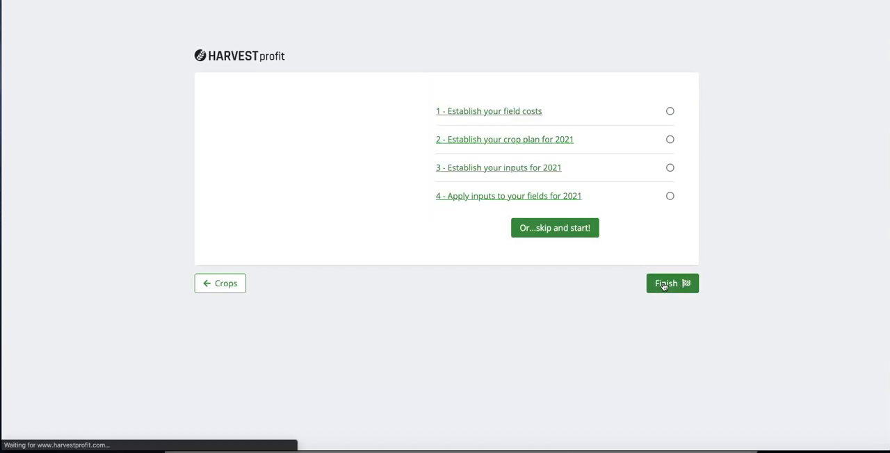